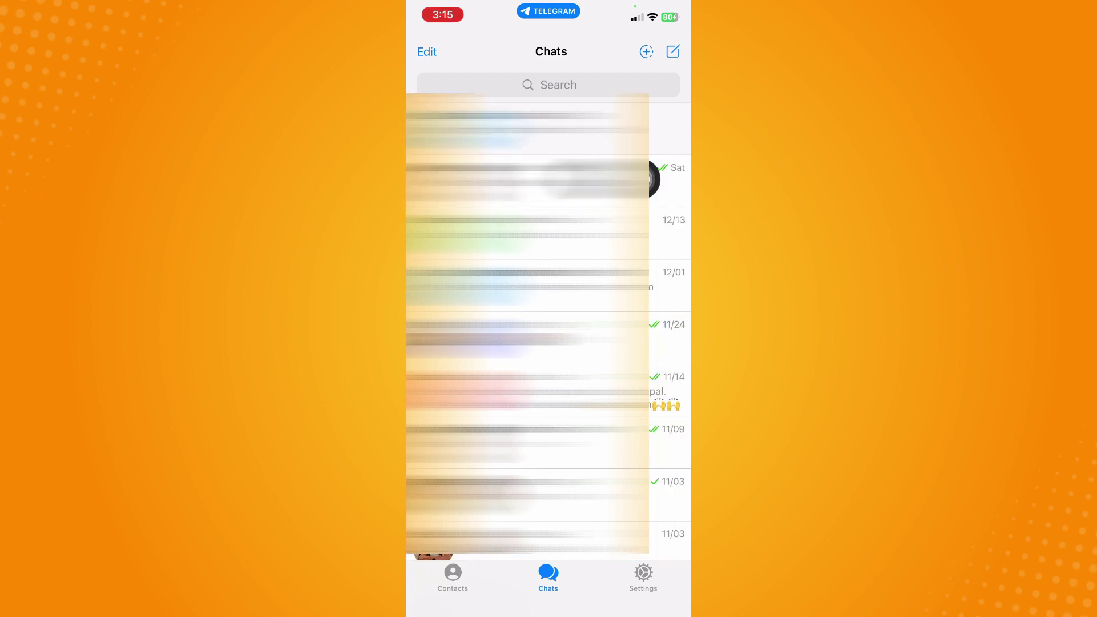
{"action": "scroll", "coordinate": [664, 257], "scroll_direction": "down", "scroll_amount": 2}
{"action": "scroll", "coordinate": [665, 161], "scroll_direction": "up", "scroll_amount": 2}
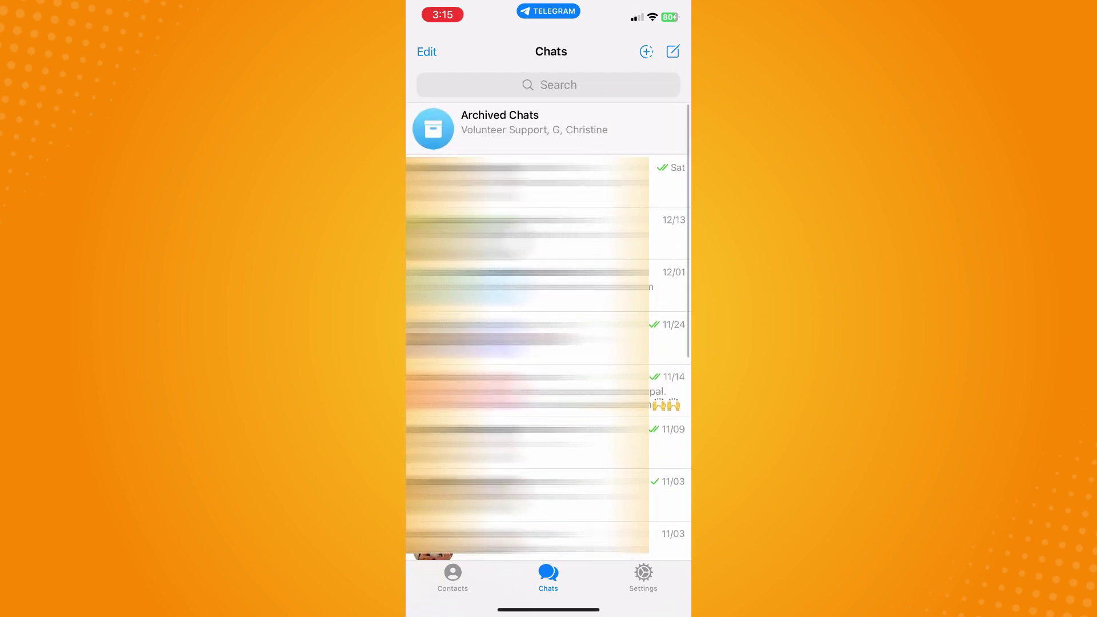
- Open the Archived Chats folder from the chat list
{"action": "left_click", "coordinate": [548, 128]}
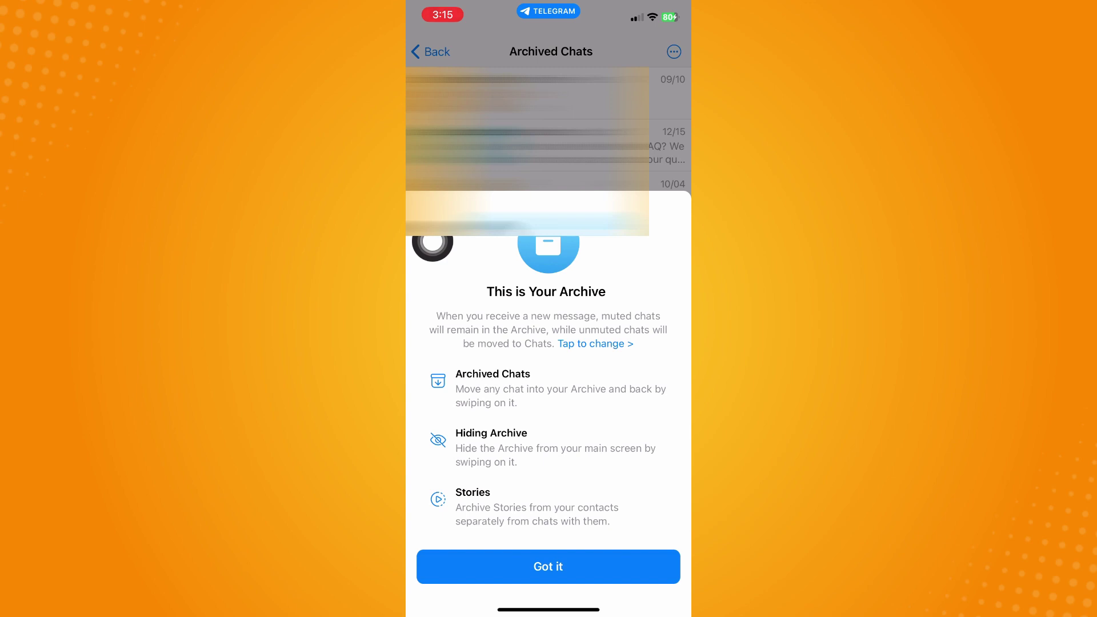